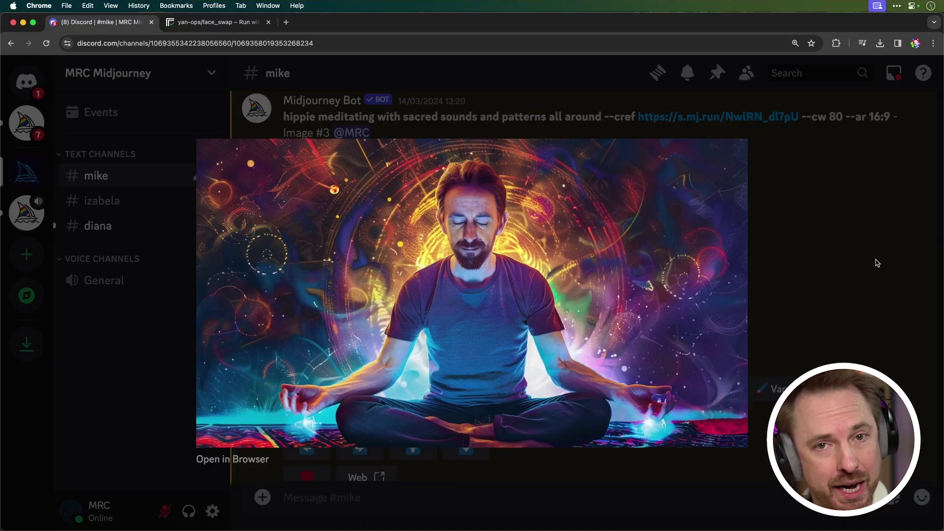
Close the enlarged hippie image and highlight '--cref' in the Midjourney prompt
left_click(878, 263)
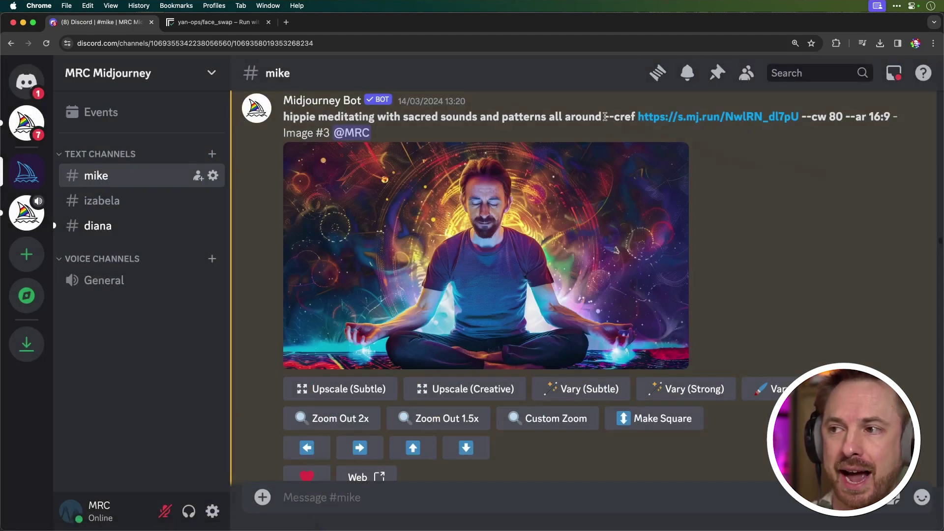
left_click_drag(608, 116, 635, 118)
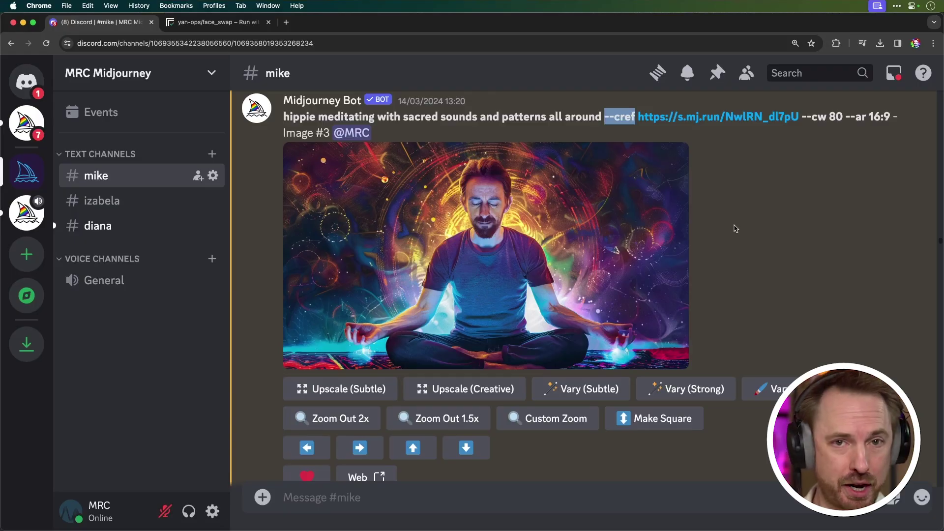
Enlarge the meditating hippie image and copy its image address
left_click(521, 251)
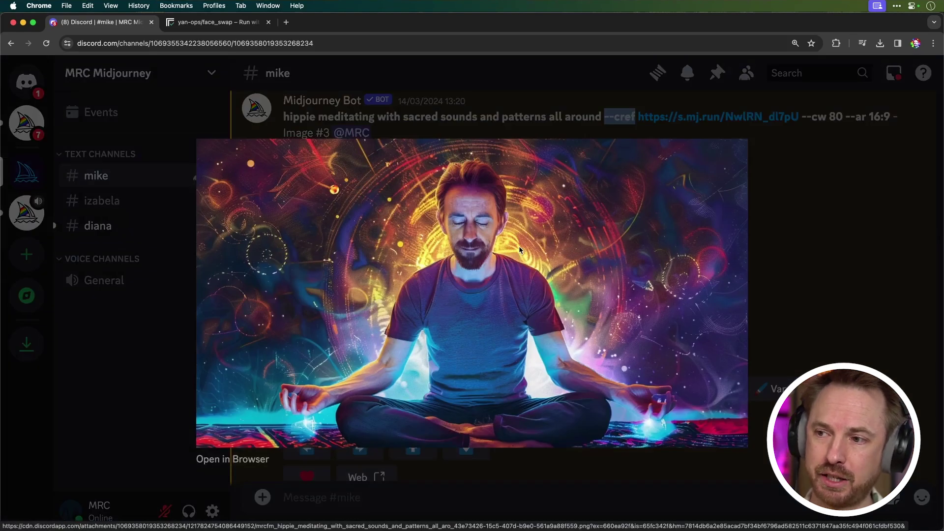
right_click(458, 252)
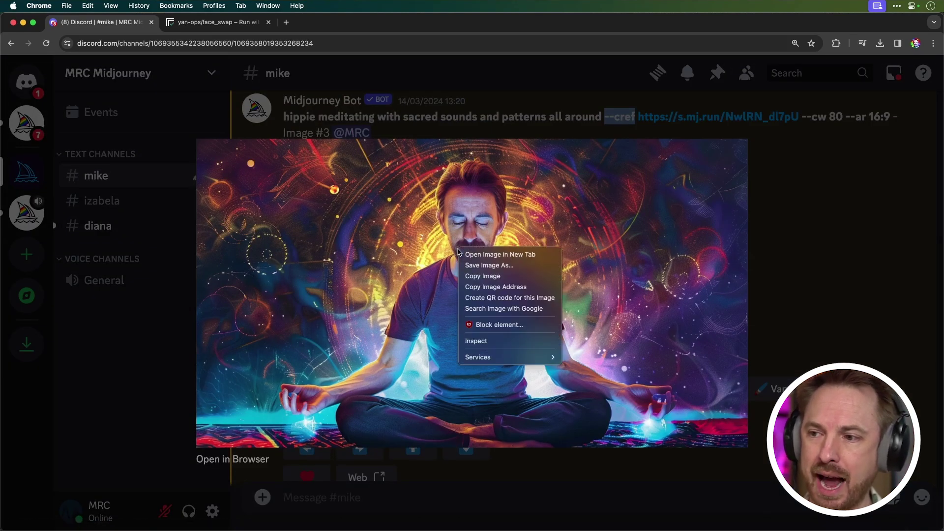
left_click(490, 288)
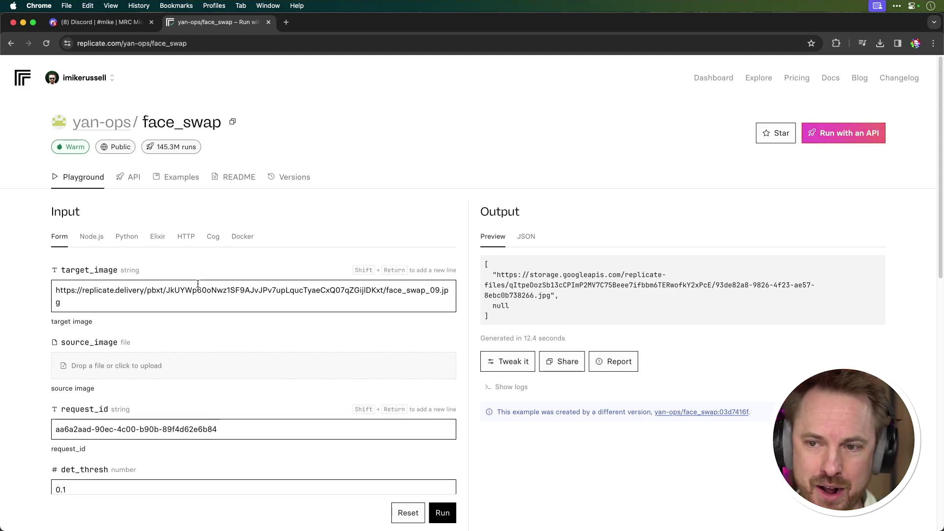
Replace the target_image URL with the copied Discord hippie image address
left_click_drag(187, 306, 55, 274)
key("super+v")
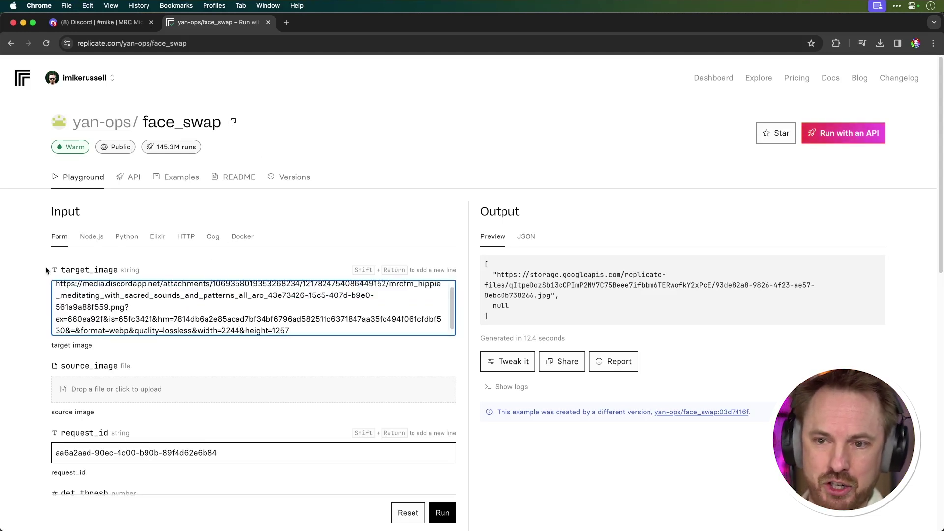
scroll(100, 307, "up", 1)
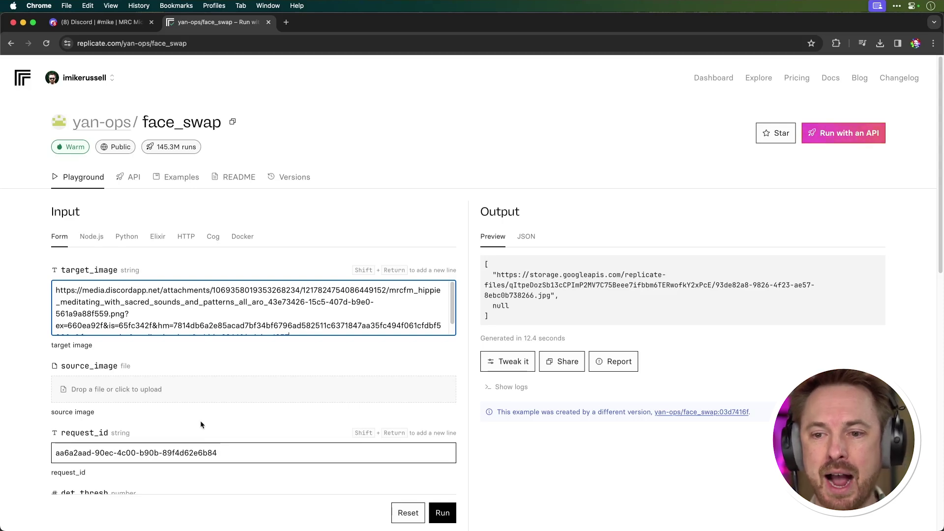
Upload 010.jpg from Downloads as the source_image face
left_click(185, 399)
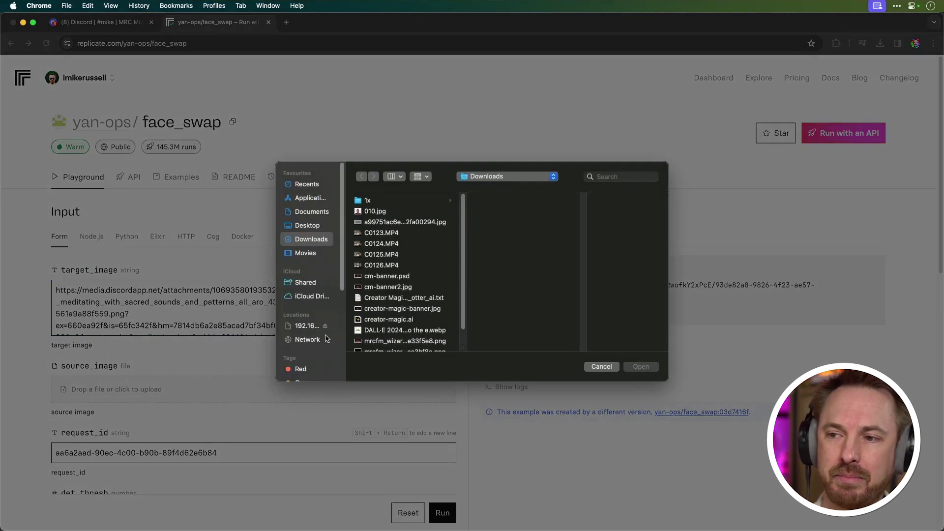
left_click(386, 212)
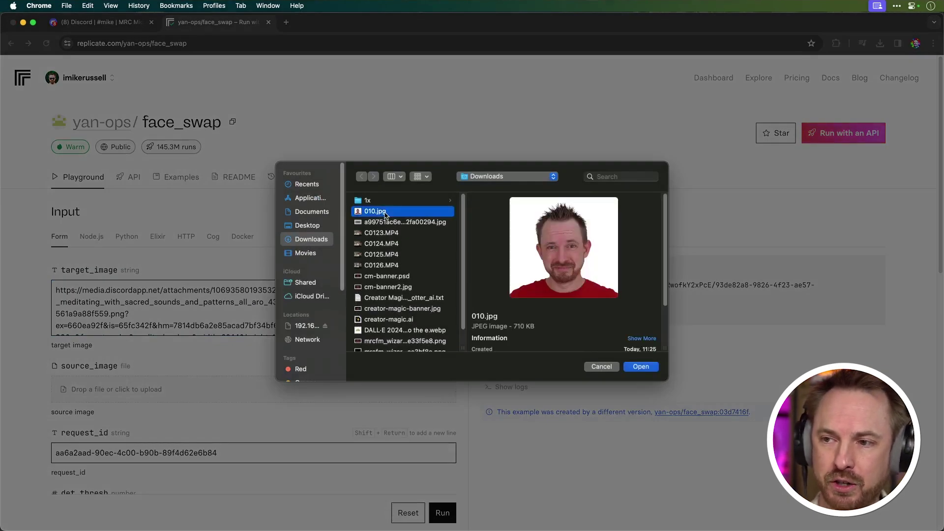
key("space")
key("space")
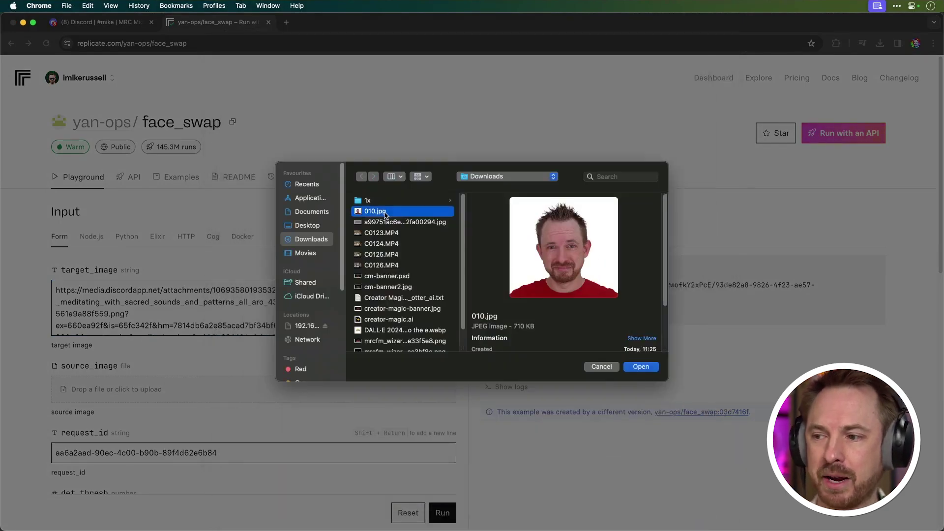
left_click(637, 367)
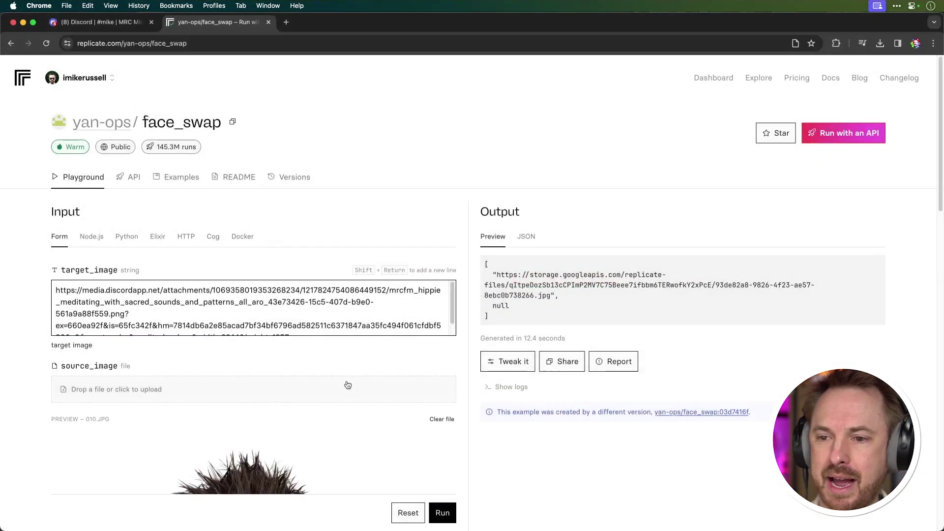
scroll(270, 385, "down", 9)
scroll(271, 386, "up", 9)
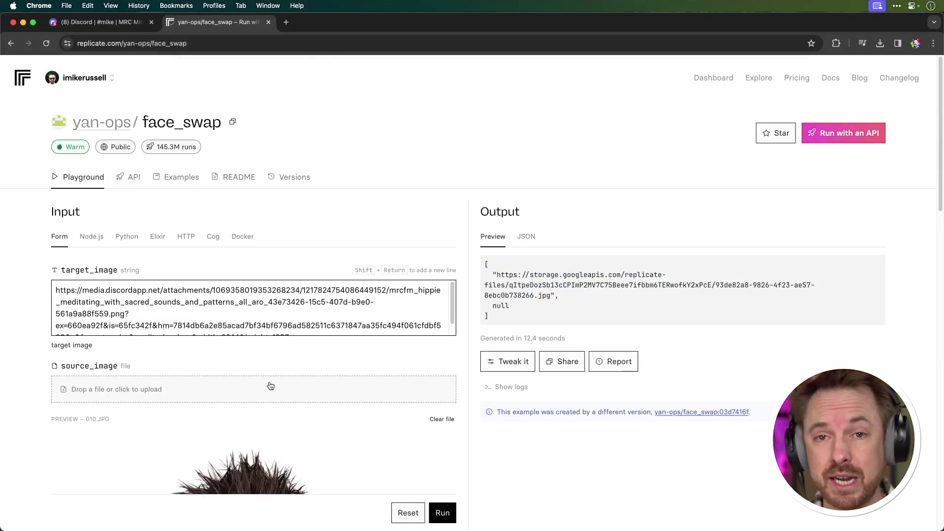
Run face_swap and open the returned output image URL in a new tab
left_click(443, 513)
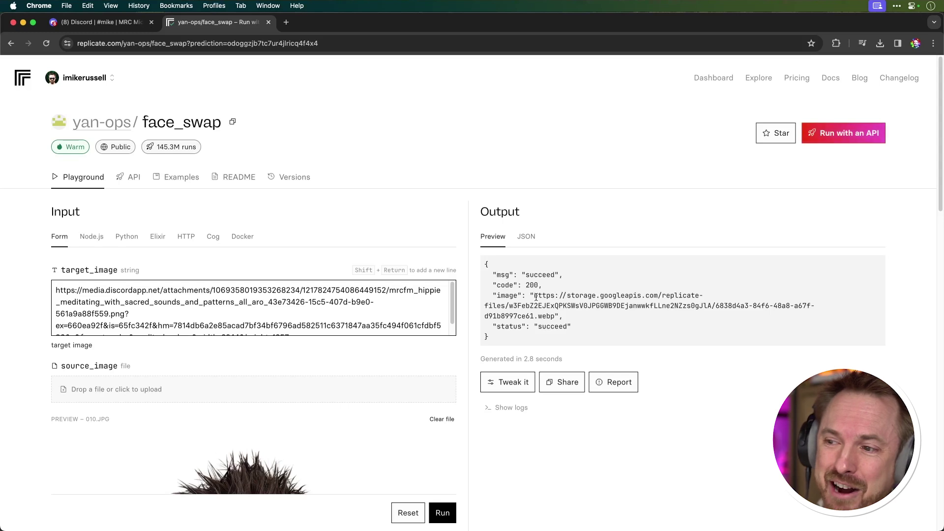
left_click_drag(535, 296, 555, 313)
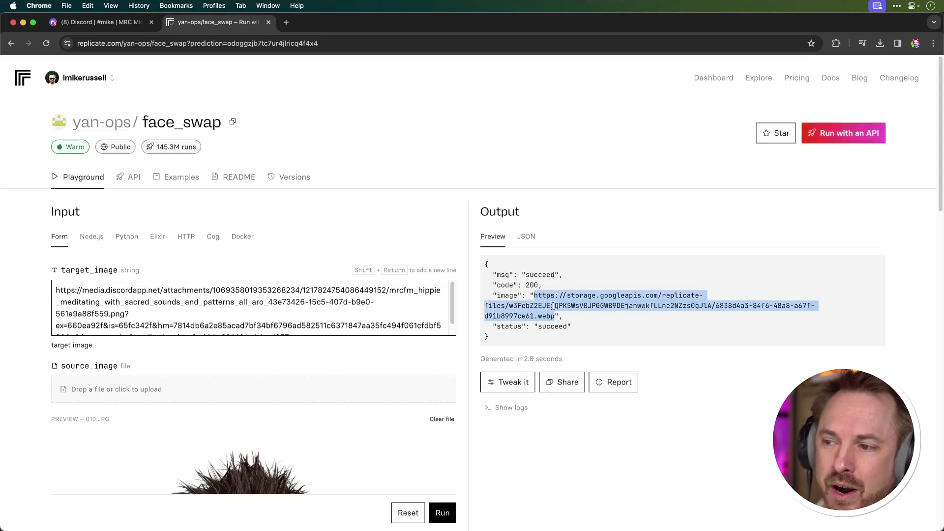
right_click(553, 306)
left_click(575, 350)
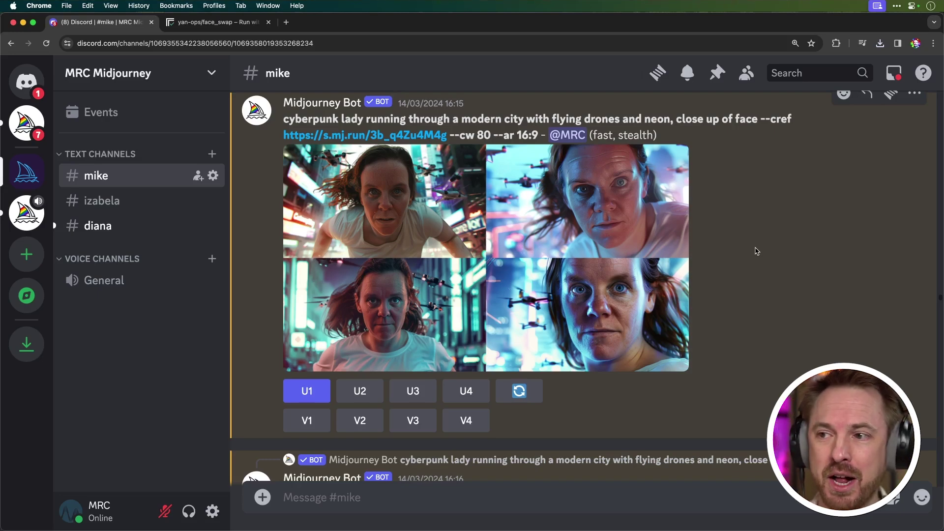
Scroll to the cyberpunk lady neon-city grid (--cref, --cw 80, --ar 16:9) and enlarge it
scroll(757, 252, "up", 6)
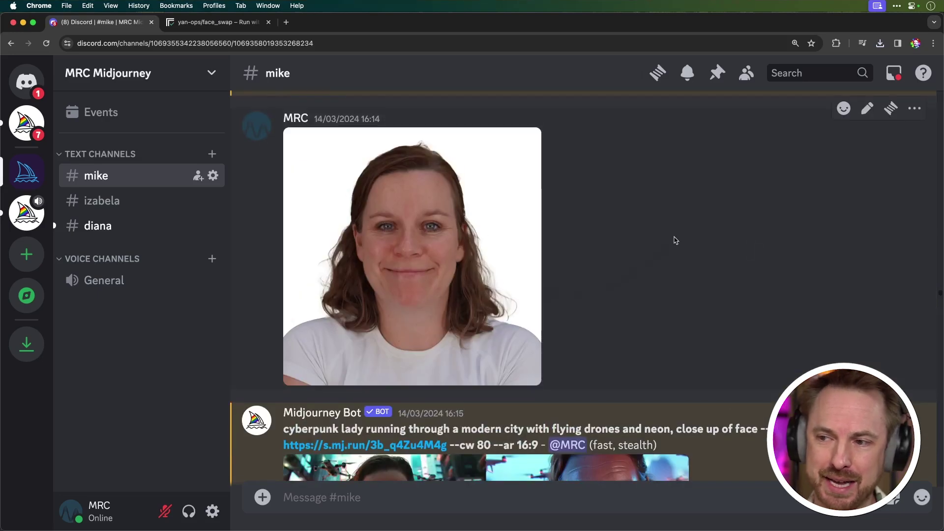
scroll(674, 241, "down", 5)
scroll(465, 186, "down", 1)
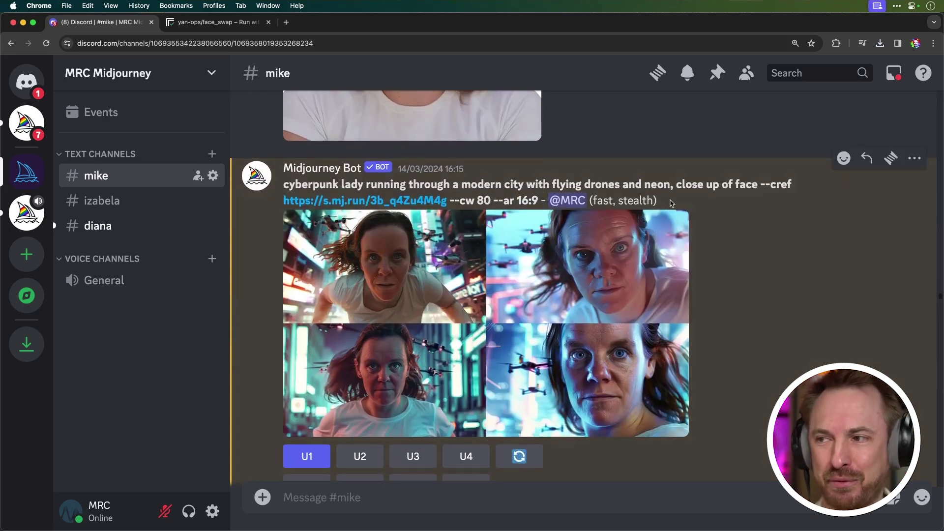
scroll(629, 224, "down", 1)
left_click(589, 268)
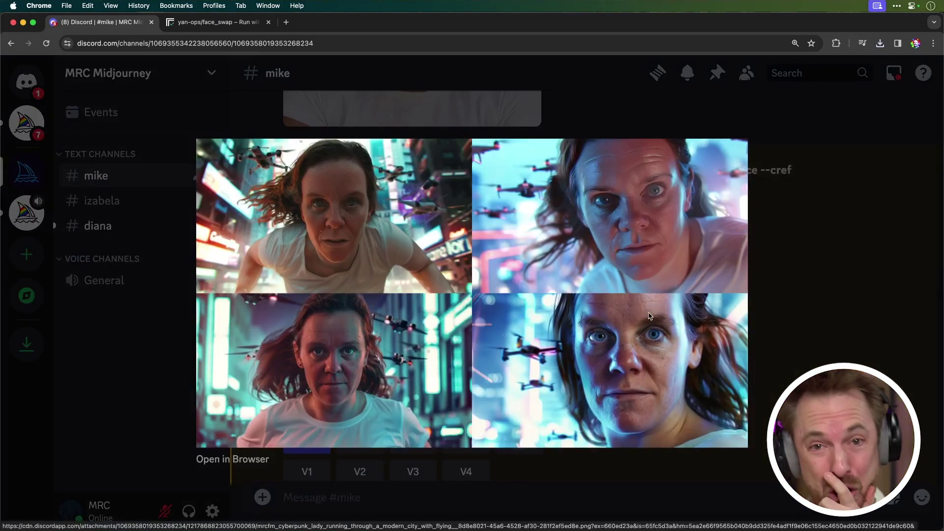
Copy the image address of the upscaled cyberpunk lady Image #1
left_click(764, 321)
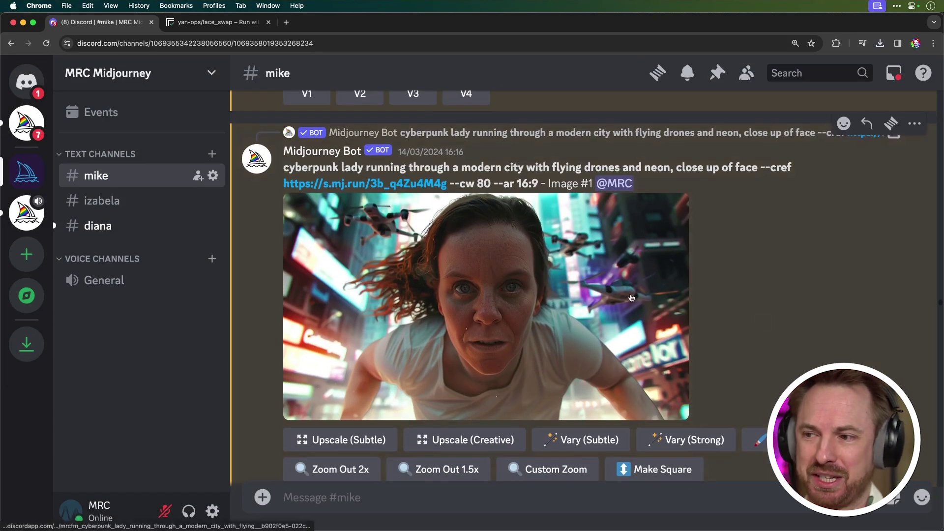
left_click(548, 272)
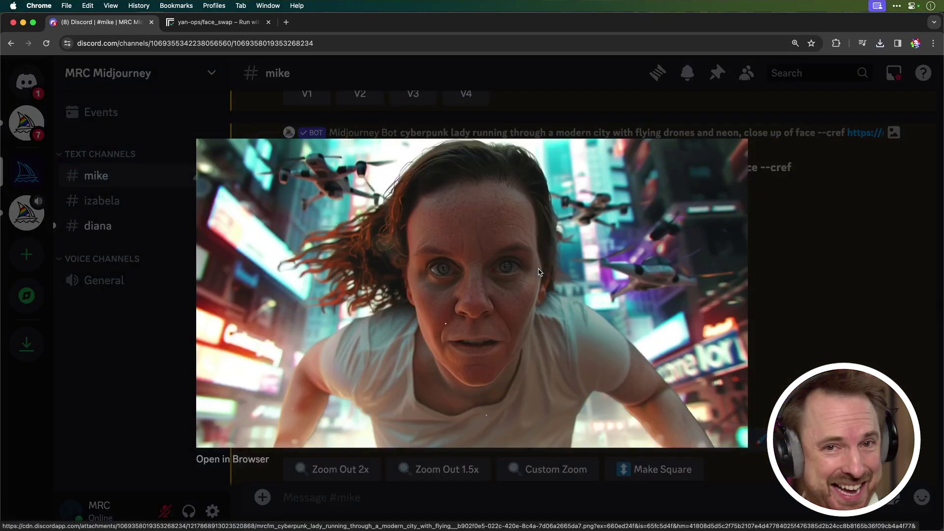
right_click(476, 255)
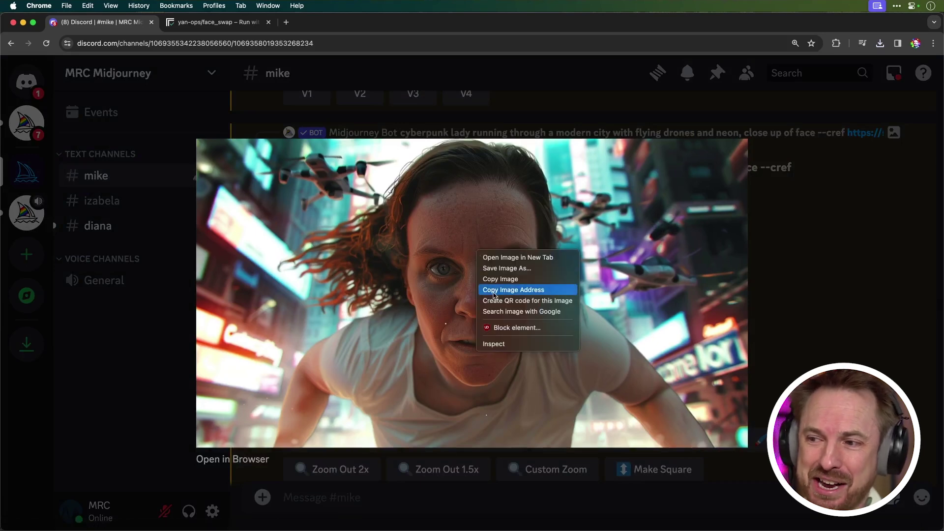
left_click(511, 289)
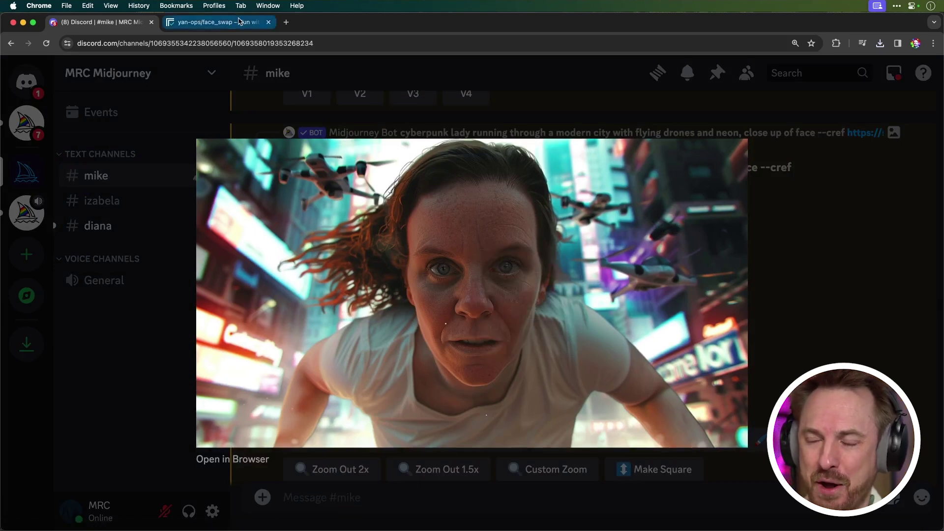
Paste that address over the old target_image URL on the face_swap form
left_click(240, 21)
left_click(247, 323)
key("super+a")
key("super+v")
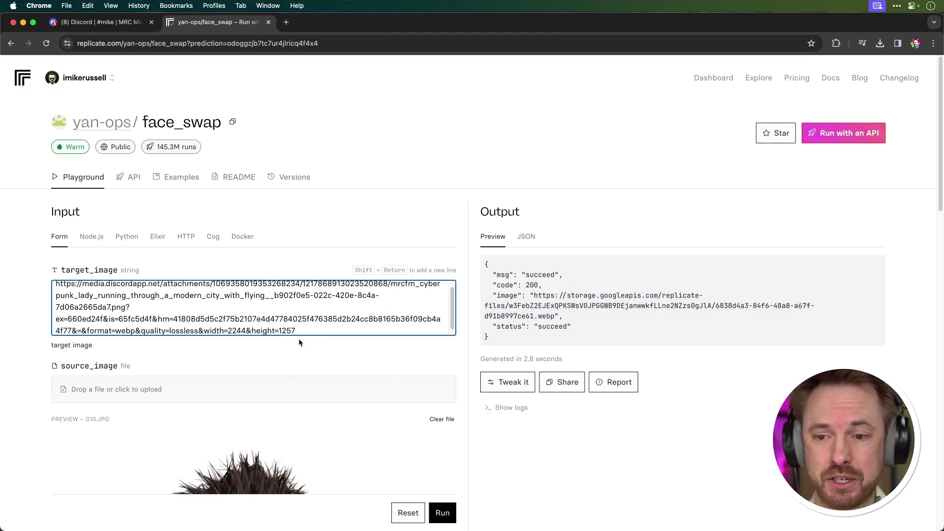
Clear 010.jpg and load 013.webp as the new source_image face
scroll(299, 339, "down", 6)
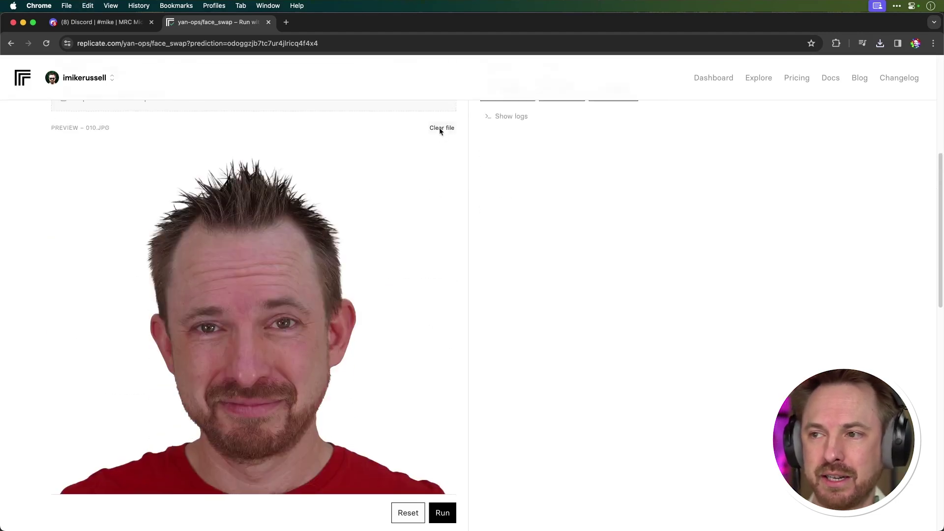
left_click(441, 130)
scroll(351, 266, "up", 5)
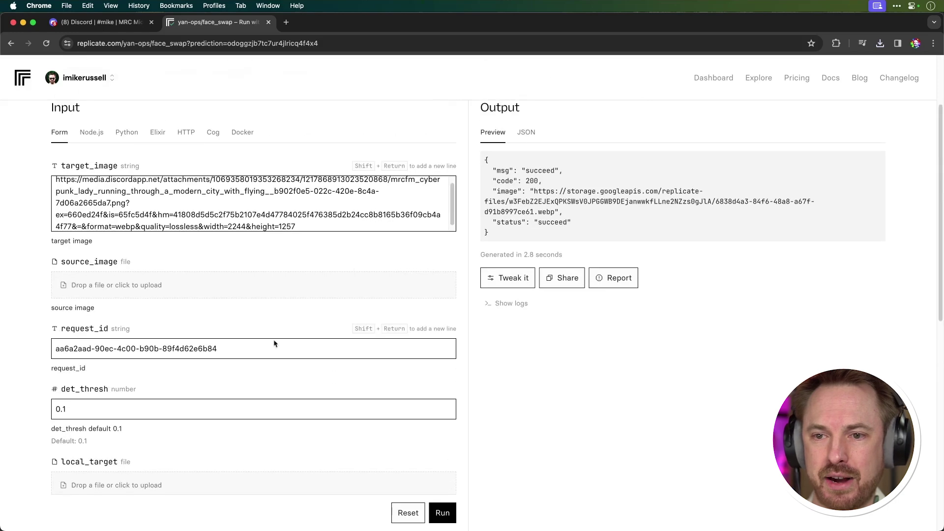
left_click(81, 295)
double_click(378, 223)
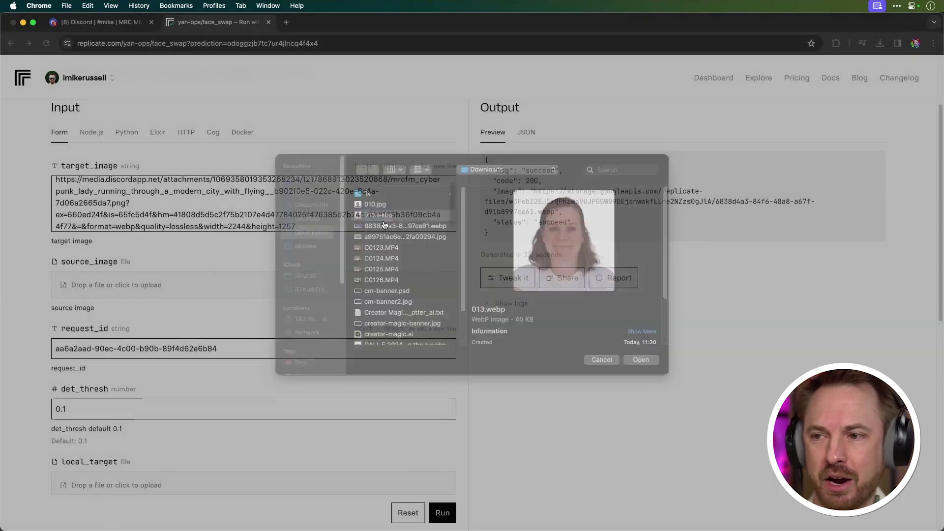
Run the swap and select the new output image URL to open it
left_click(442, 513)
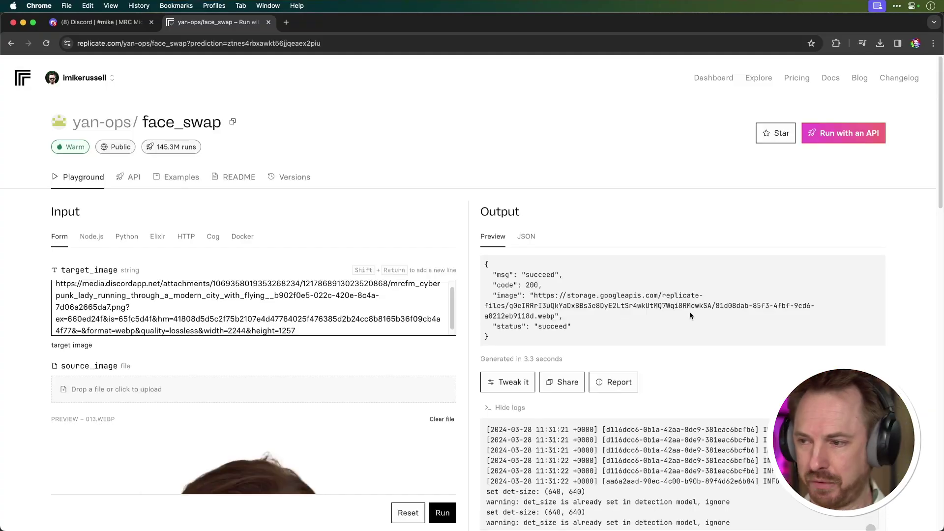
left_click_drag(535, 297, 553, 314)
right_click(552, 311)
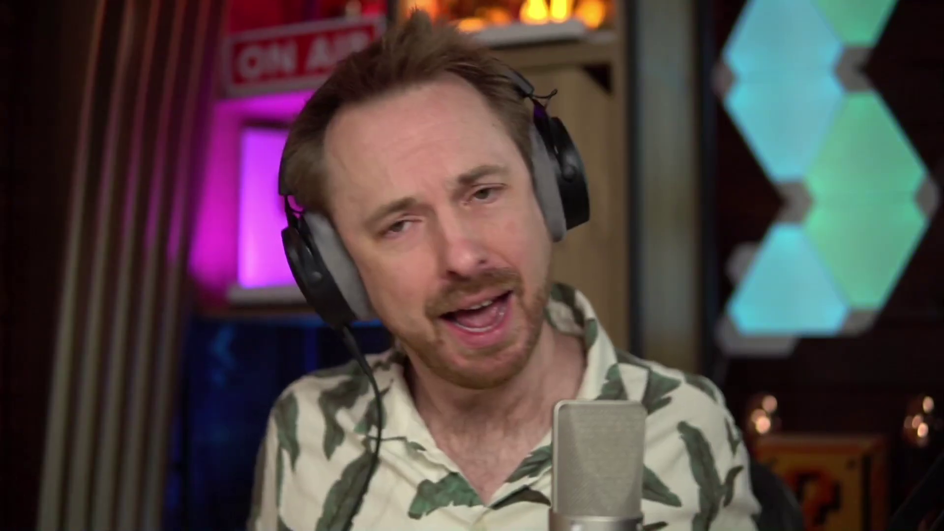